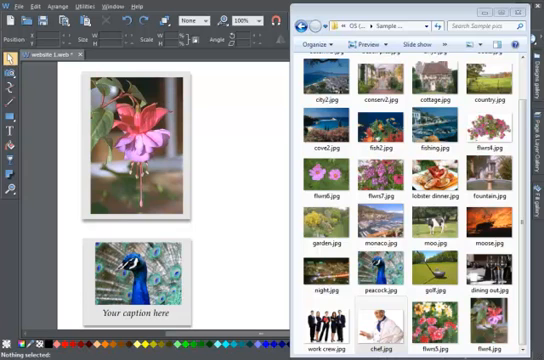
Drop flwr6.jpg onto the peacock frame and chef.jpg onto the fuchsia frame to replace both photos.
drag(326, 178, 140, 270)
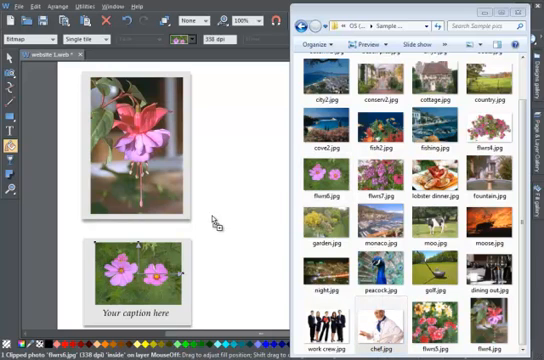
drag(381, 326, 140, 145)
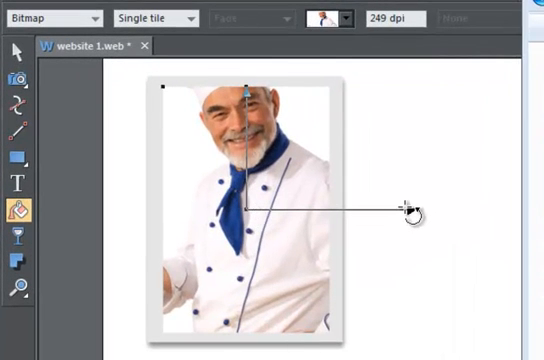
Scale up and shift the chef image inside its frame so his face fills it.
drag(410, 212, 505, 210)
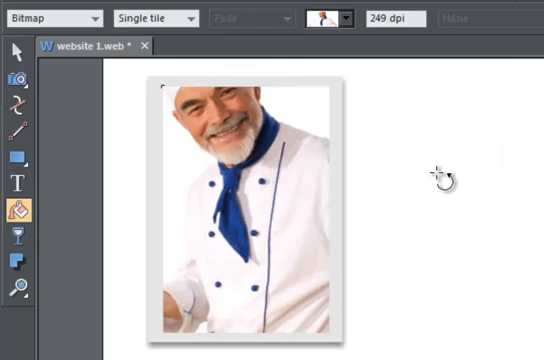
mouse_move(438, 176)
mouse_down()
mouse_move(490, 238)
mouse_move(487, 138)
mouse_up()
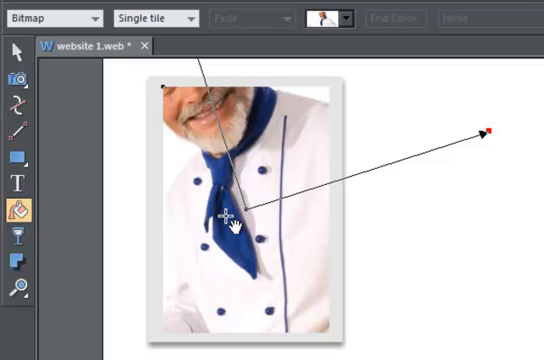
mouse_move(228, 216)
mouse_down()
mouse_move(283, 280)
mouse_move(248, 260)
mouse_up()
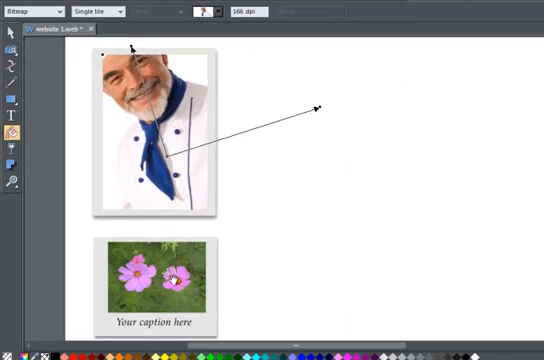
Enlarge the flower image inside the lower frame so one bloom fills it.
click(175, 278)
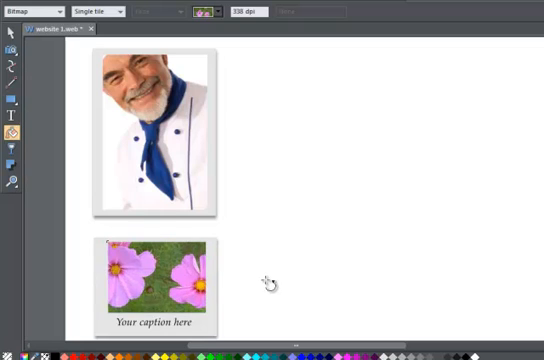
drag(212, 282, 150, 265)
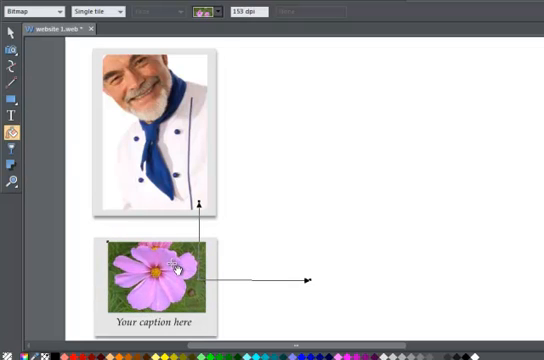
Select the chef photo with the Selector tool and bring up the Photo tool's enhance controls.
click(12, 36)
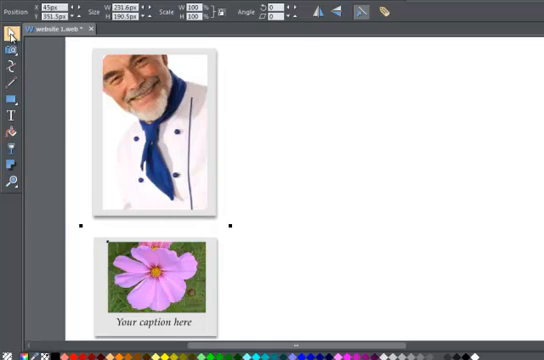
click(147, 104)
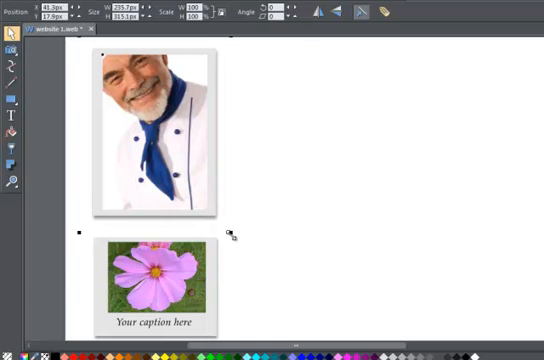
drag(230, 234, 230, 224)
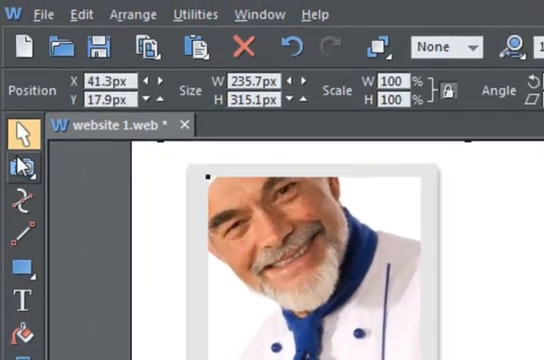
click(11, 50)
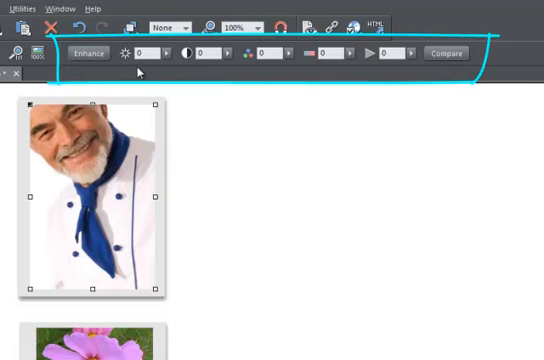
Set the chef photo's brightness 29, contrast 24, colour temperature 5 and sharpen 14.
click(166, 53)
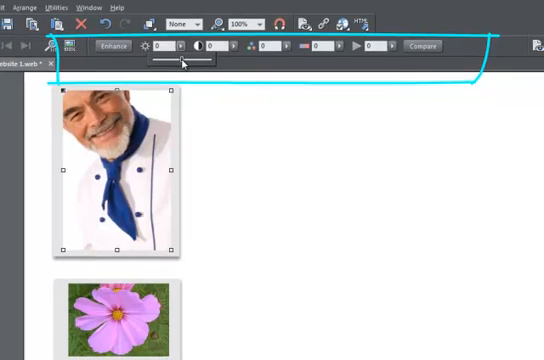
mouse_move(184, 63)
mouse_down()
mouse_move(178, 62)
mouse_move(224, 62)
mouse_up()
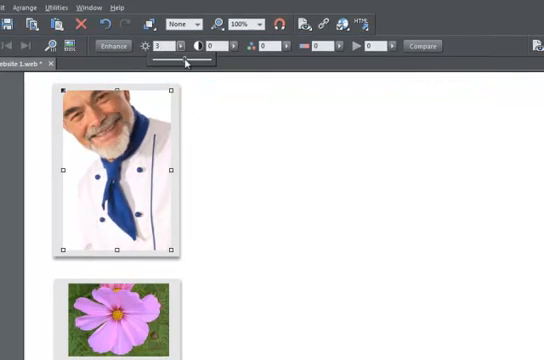
click(234, 48)
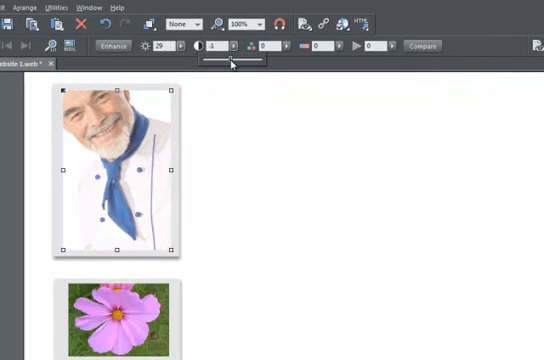
drag(230, 63, 247, 63)
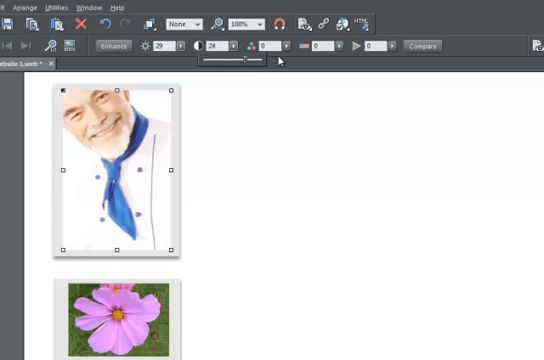
click(338, 47)
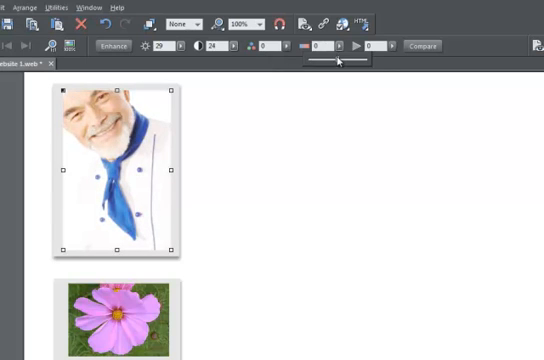
mouse_move(337, 62)
mouse_down()
mouse_move(312, 62)
mouse_move(361, 63)
mouse_move(343, 66)
mouse_up()
click(392, 47)
mouse_move(388, 62)
mouse_down()
mouse_move(412, 64)
mouse_move(403, 65)
mouse_up()
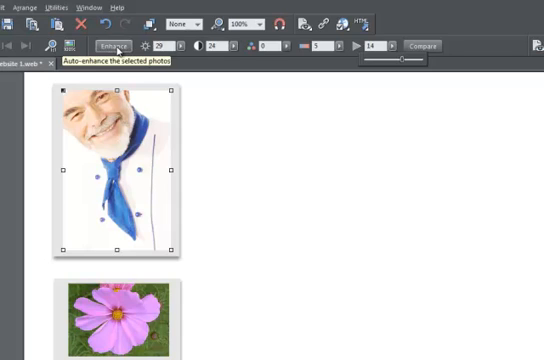
Auto-enhance the chef photo and brighten the enhanced result a little.
click(114, 46)
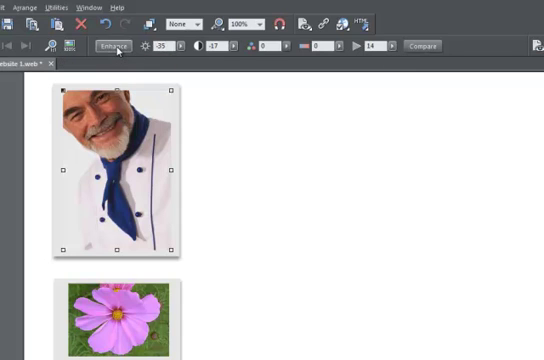
click(181, 47)
drag(183, 62, 203, 64)
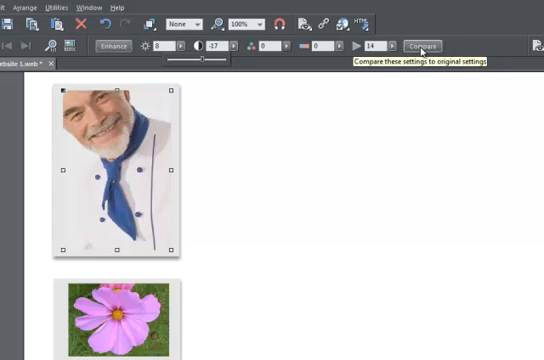
Toggle Compare to flip between the edited and original chef photo, ending on the original.
click(421, 47)
click(421, 50)
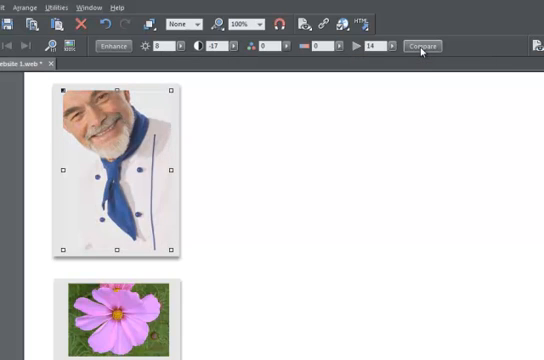
click(421, 50)
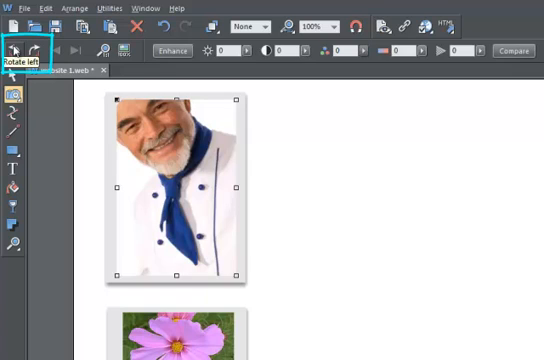
click(14, 50)
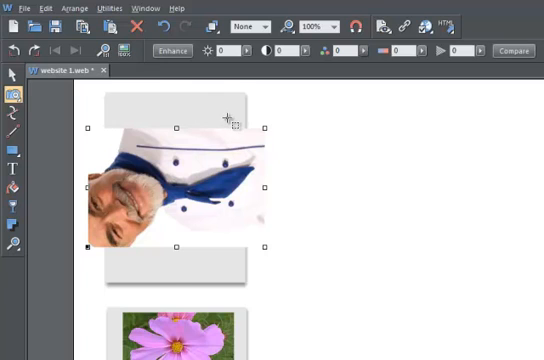
click(163, 27)
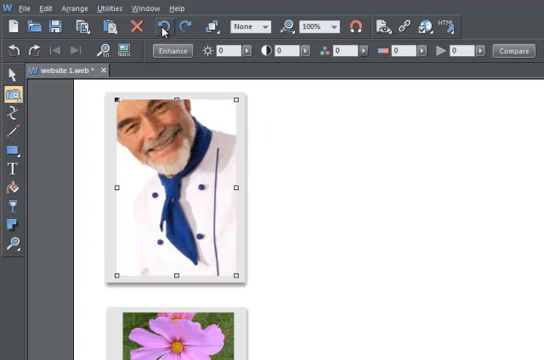
click(14, 74)
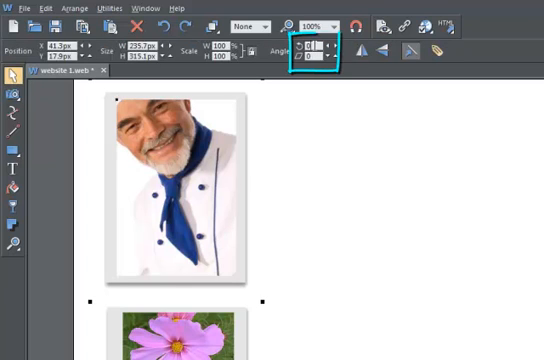
text(90)
Rotate the chef frame 90 degrees and move the sideways frame into place on the page.
key(Return)
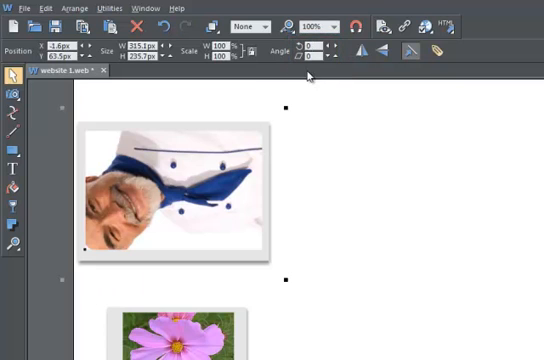
drag(175, 185, 220, 175)
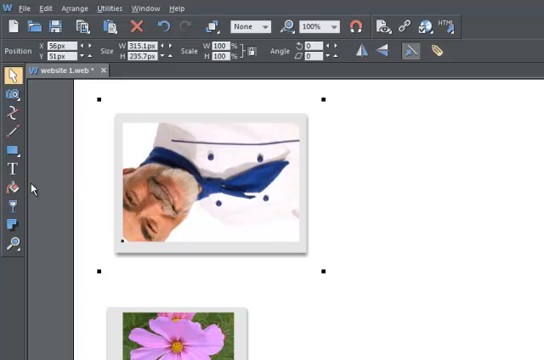
Reset the chef image upright filling the rotated frame, then preview the page in a browser.
click(13, 188)
mouse_move(155, 160)
mouse_down()
mouse_move(128, 212)
mouse_move(180, 130)
mouse_move(215, 145)
mouse_up()
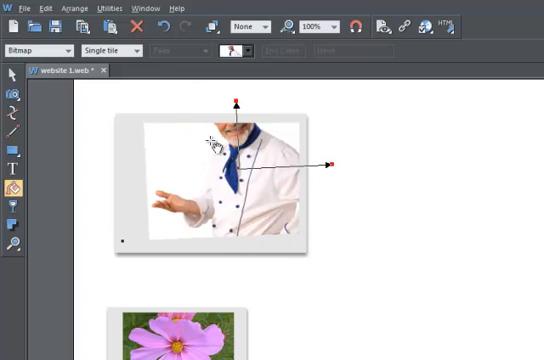
key(ctrl+z)
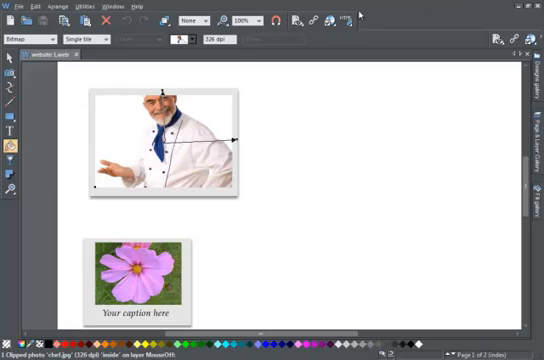
click(314, 22)
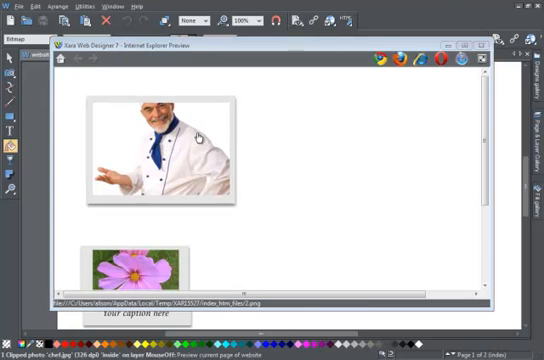
Enlarge the chef photo into its captioned pop-up in the preview, then close the pop-up.
click(150, 150)
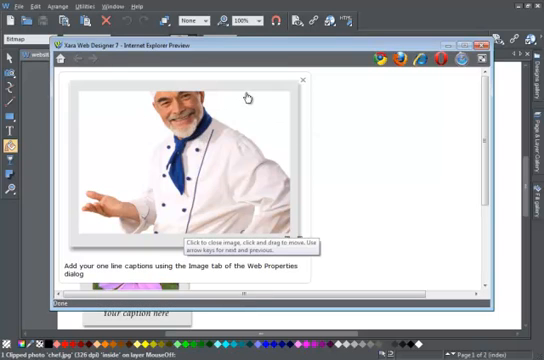
click(302, 80)
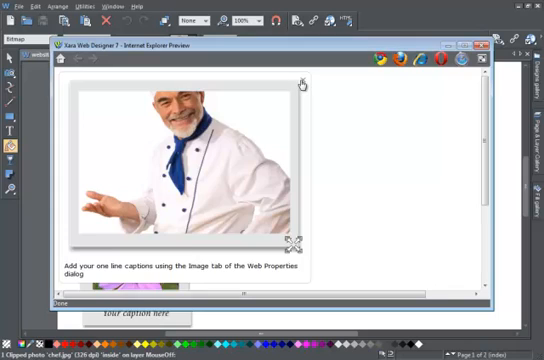
Close the browser preview and start editing the chef photo with the Photo tool.
click(481, 45)
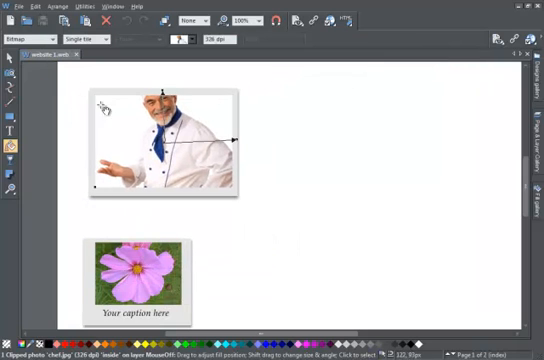
click(11, 72)
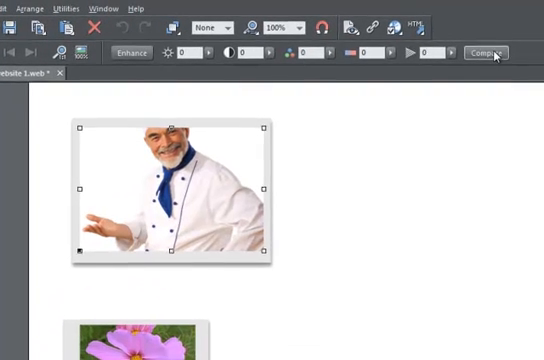
Give the chef photo contrast 4, saturation 6 and colour temperature 4, then finish editing.
click(268, 53)
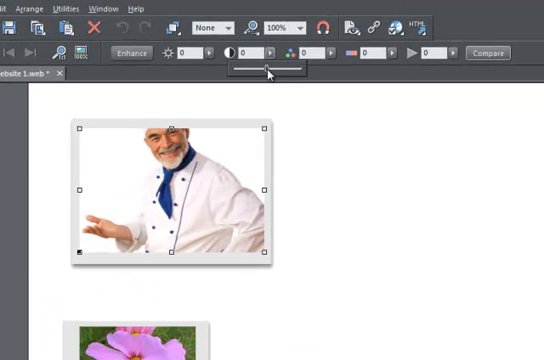
drag(268, 72, 274, 72)
click(330, 53)
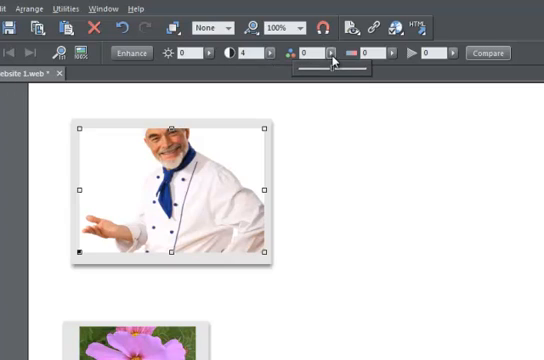
drag(332, 68, 338, 68)
click(392, 53)
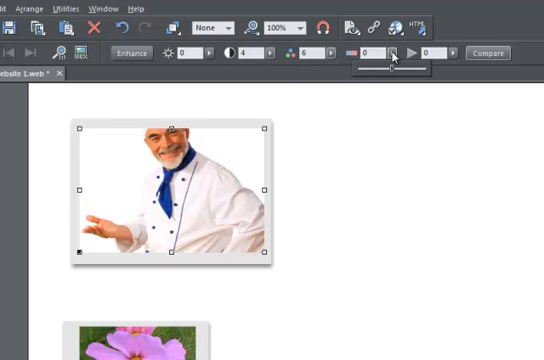
drag(392, 71, 397, 75)
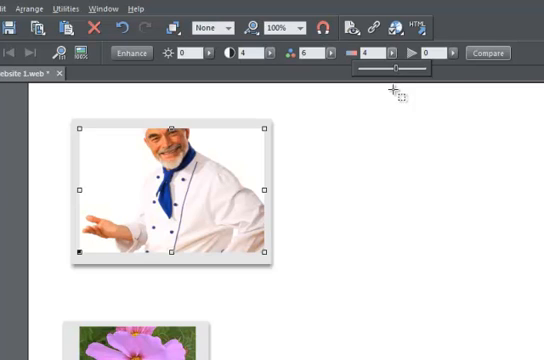
click(384, 112)
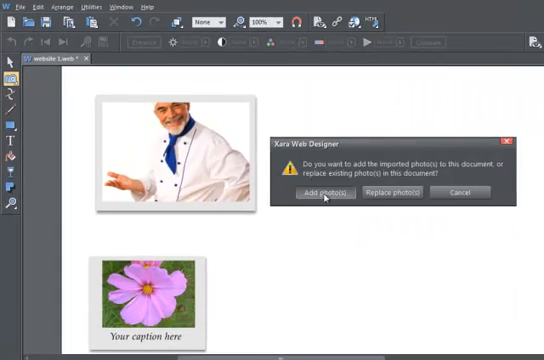
Add the seafood photo to the page and crop it to a wide strip around the crayfish.
click(324, 192)
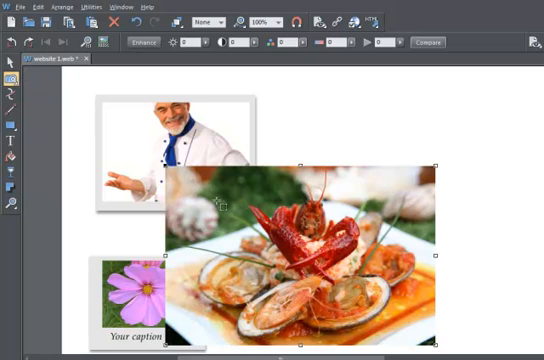
drag(228, 178, 400, 330)
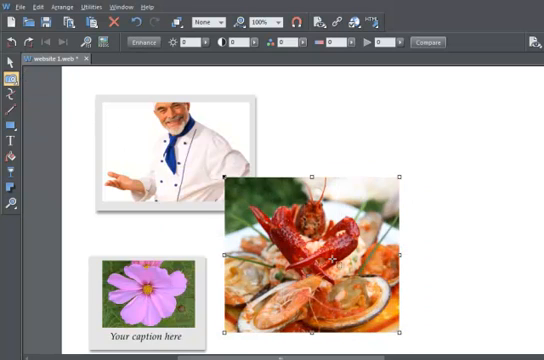
drag(330, 258, 405, 237)
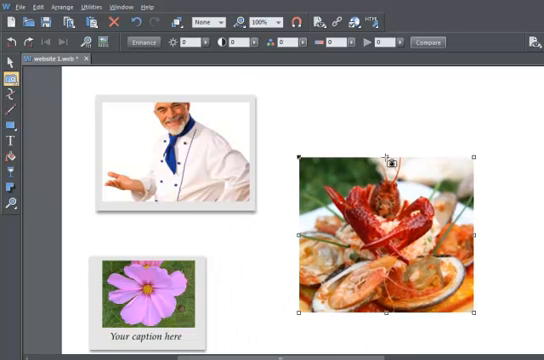
drag(386, 156, 386, 170)
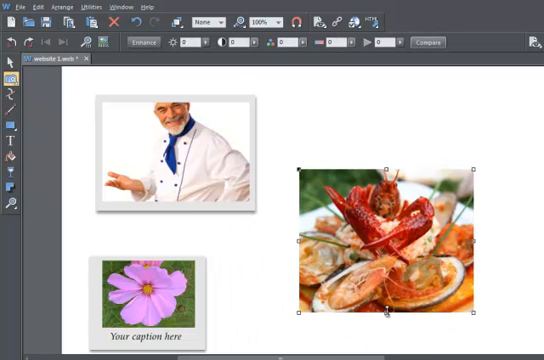
drag(387, 312, 387, 257)
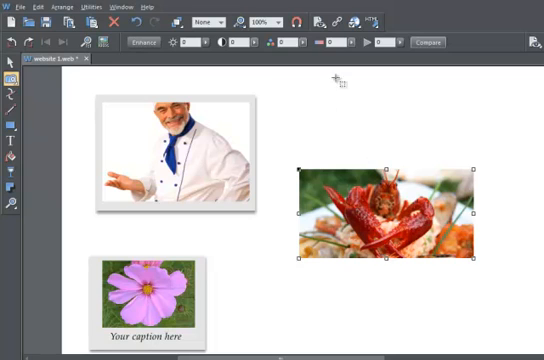
In Web Properties make the seafood photo a 700-pixel pop-up captioned 'Hi-res seafood dinner'.
click(338, 23)
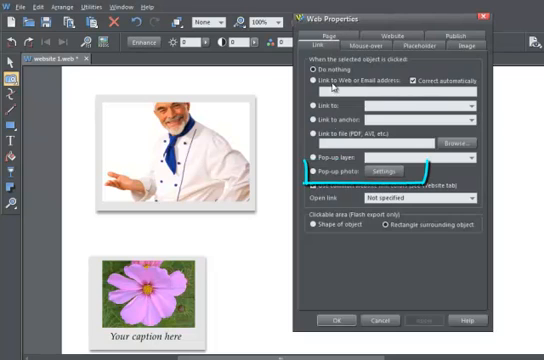
click(313, 171)
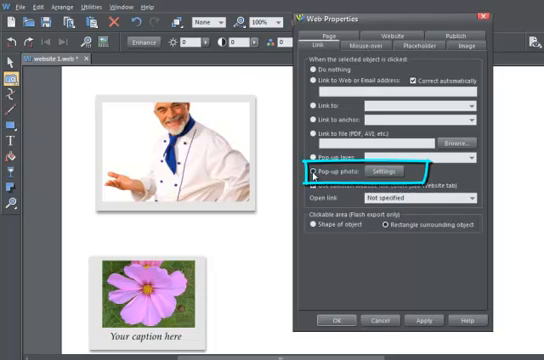
click(384, 171)
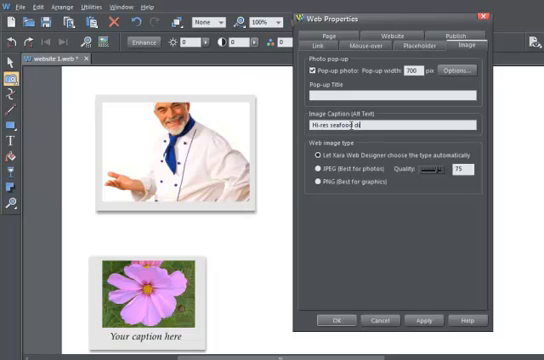
click(337, 320)
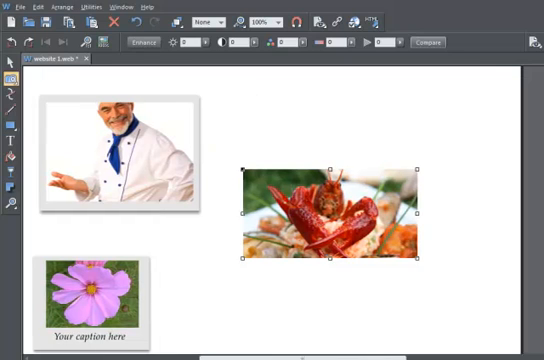
click(12, 203)
click(243, 225)
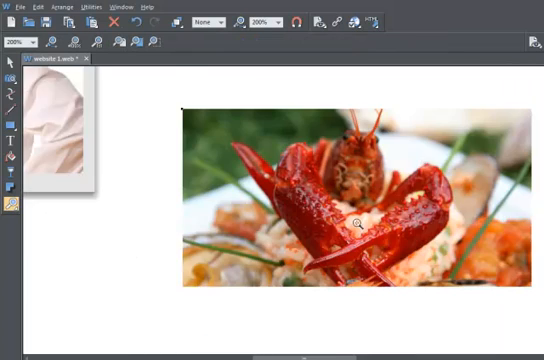
click(357, 224)
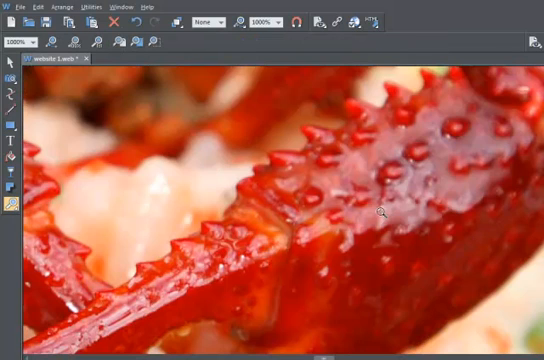
scroll(381, 212, down, 1)
scroll(381, 212, down, 1)
scroll(381, 212, down, 1)
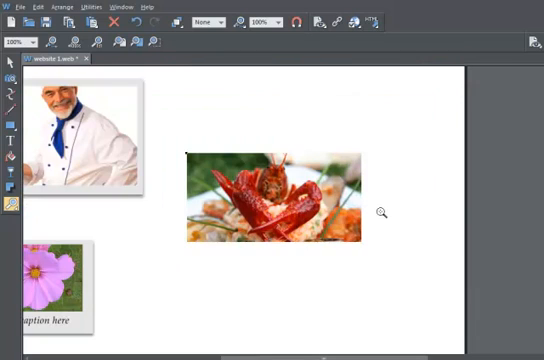
Tilt the seafood photo about 30 degrees, shrink it and move it to the upper right.
click(10, 64)
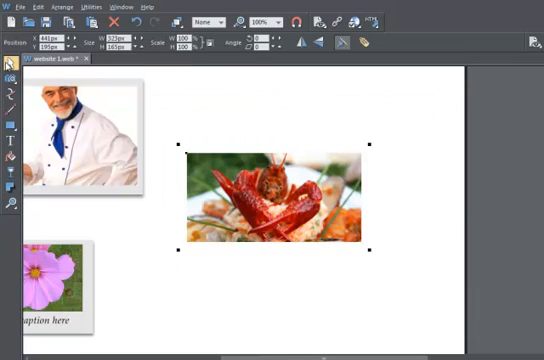
click(280, 187)
mouse_move(372, 143)
mouse_down()
mouse_move(394, 191)
mouse_move(385, 167)
mouse_up()
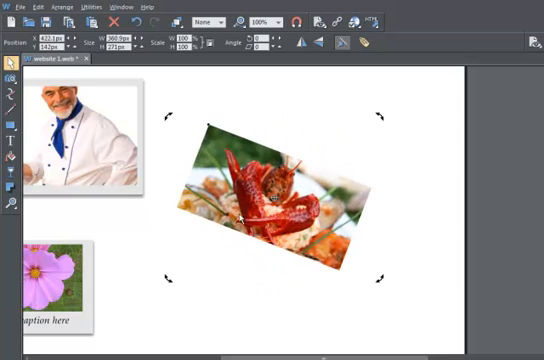
drag(320, 208, 325, 180)
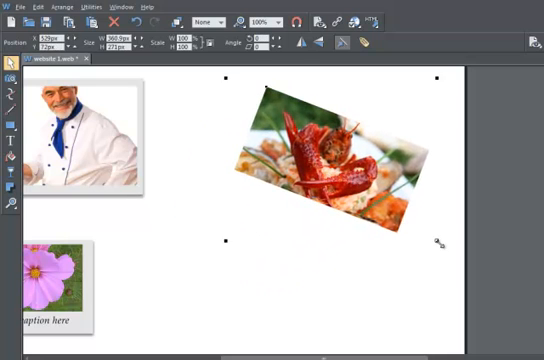
drag(434, 241, 390, 205)
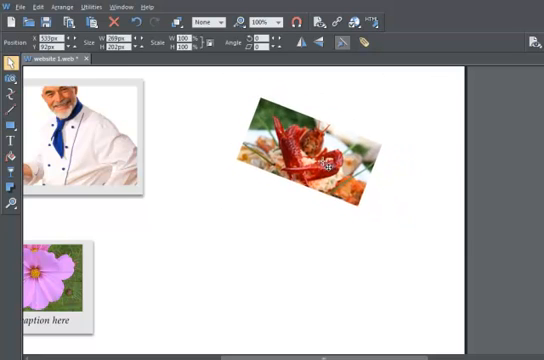
mouse_move(325, 165)
mouse_down()
mouse_move(352, 163)
mouse_move(342, 158)
mouse_up()
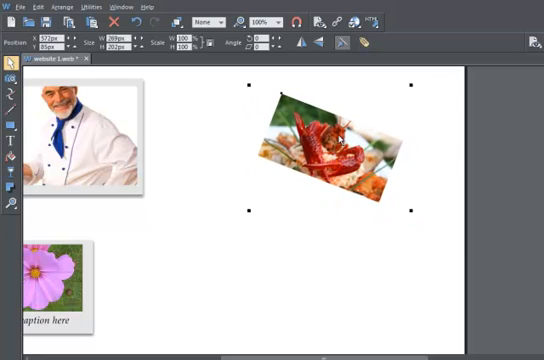
Preview the page and show the seafood photo's captioned pop-up enlarged.
key(F5)
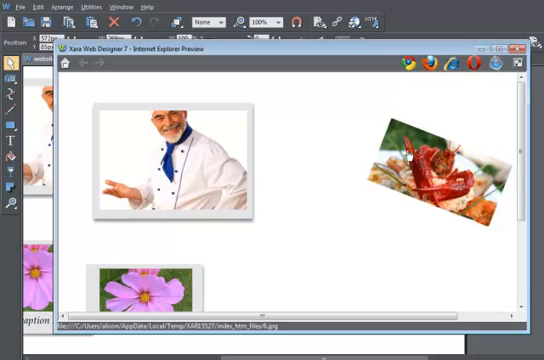
click(408, 152)
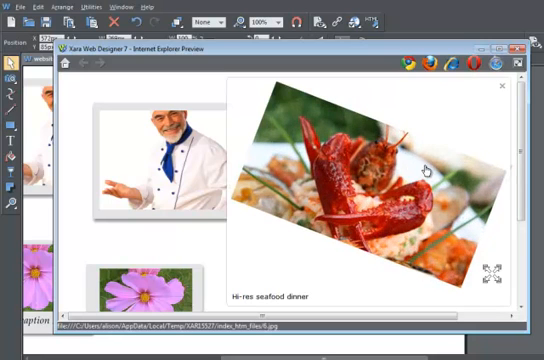